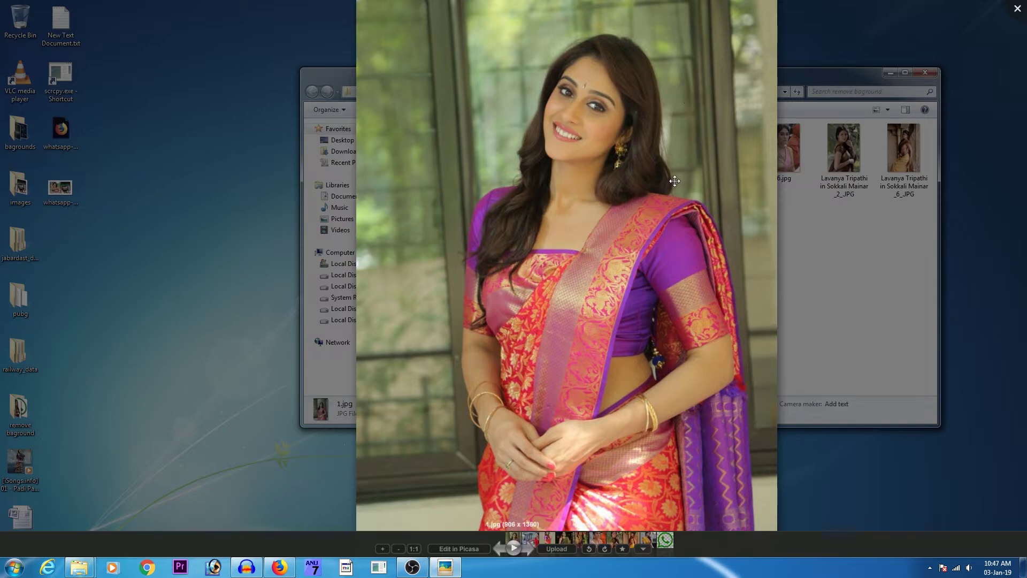
Browse the portraits from 2.jpg to the yellow-dress photo, then close Picasa and switch to Firefox.
{"action": "key", "text": "Right"}
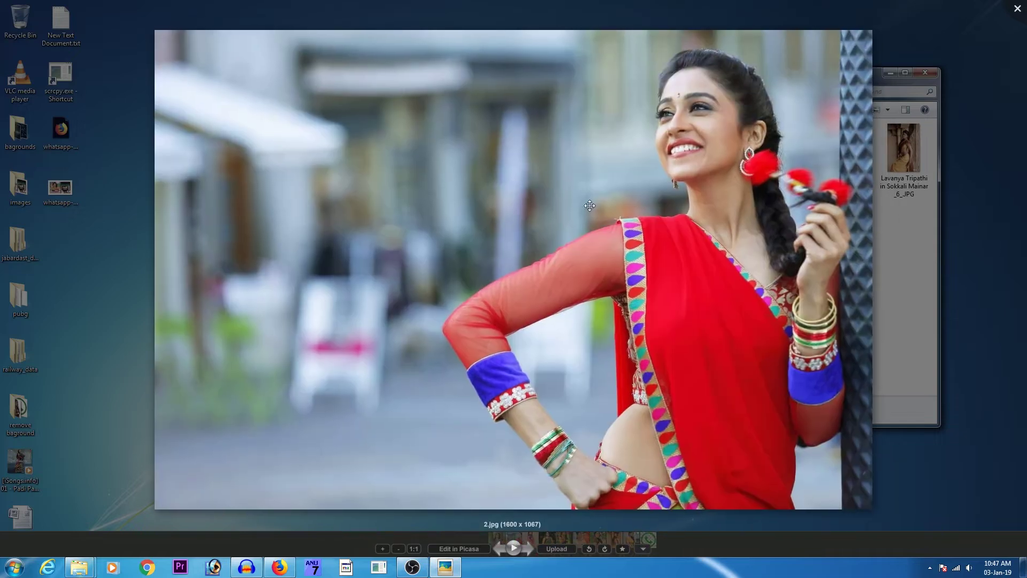
{"action": "key", "text": "Right"}
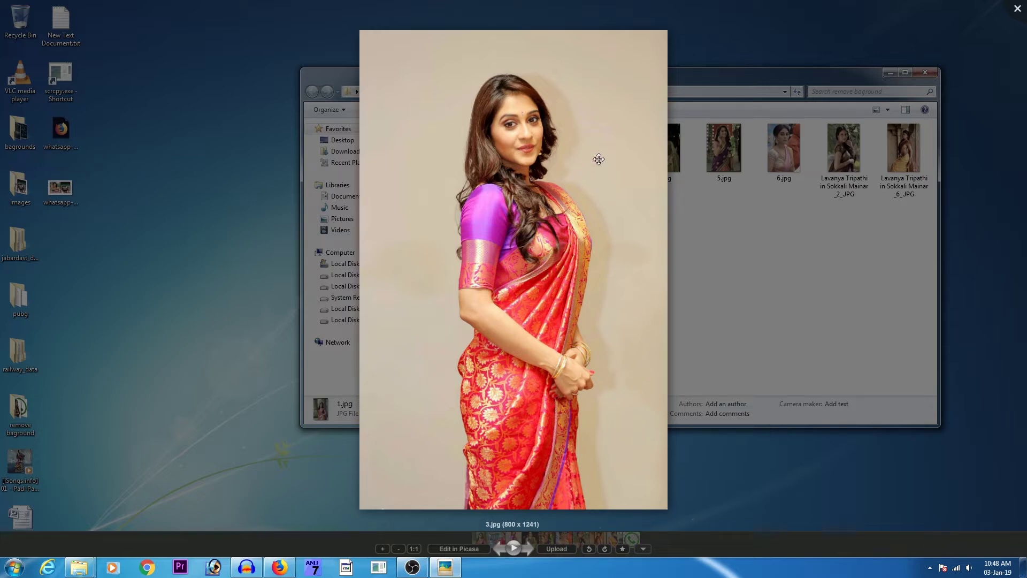
{"action": "key", "text": "Right"}
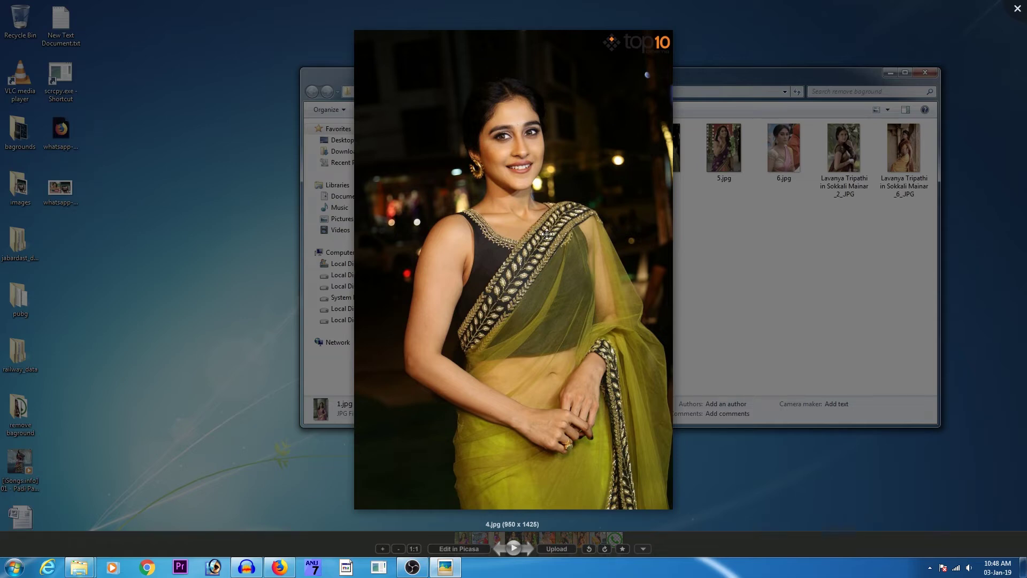
{"action": "key", "text": "Right"}
{"action": "key", "text": "Right"}
{"action": "key", "text": "Right"}
{"action": "key", "text": "Left"}
{"action": "key", "text": "Right"}
{"action": "key", "text": "Right"}
{"action": "key", "text": "Right"}
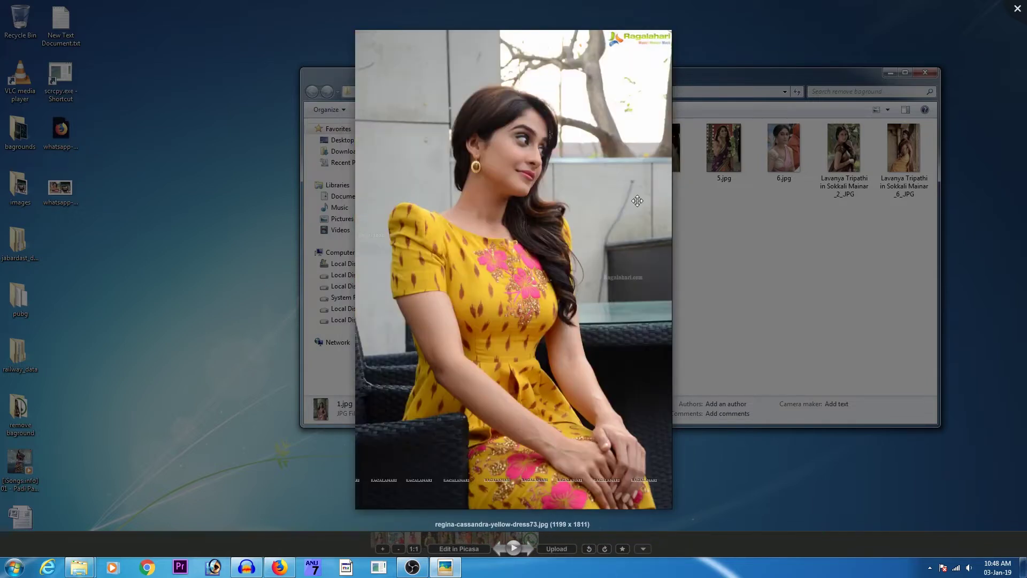
{"action": "left_click", "coordinate": [1017, 9]}
{"action": "left_click", "coordinate": [279, 567]}
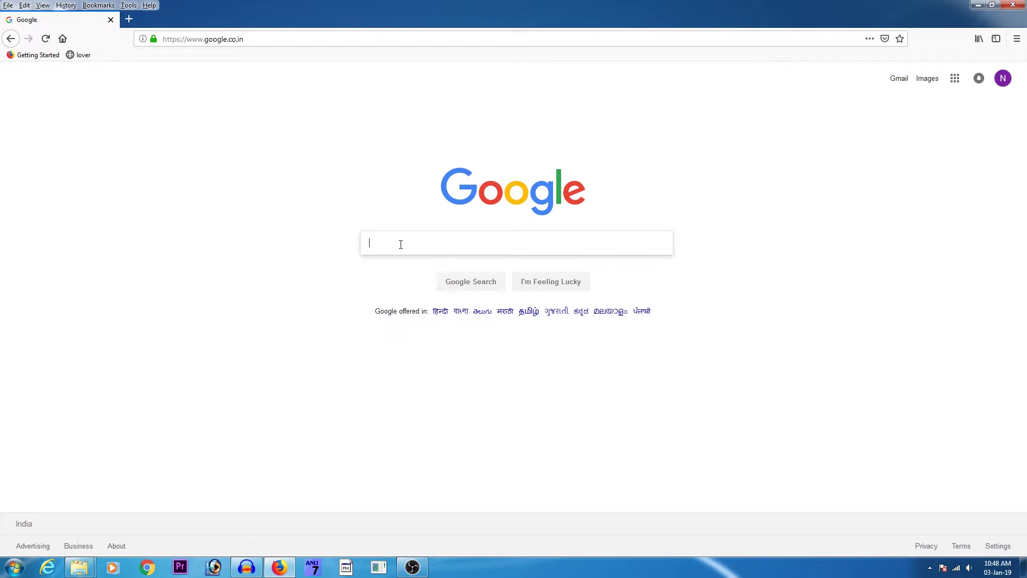
Search Google for the 'remove .bg' suggestion after typing remove.
{"action": "left_click", "coordinate": [401, 244]}
{"action": "type", "text": "remove"}
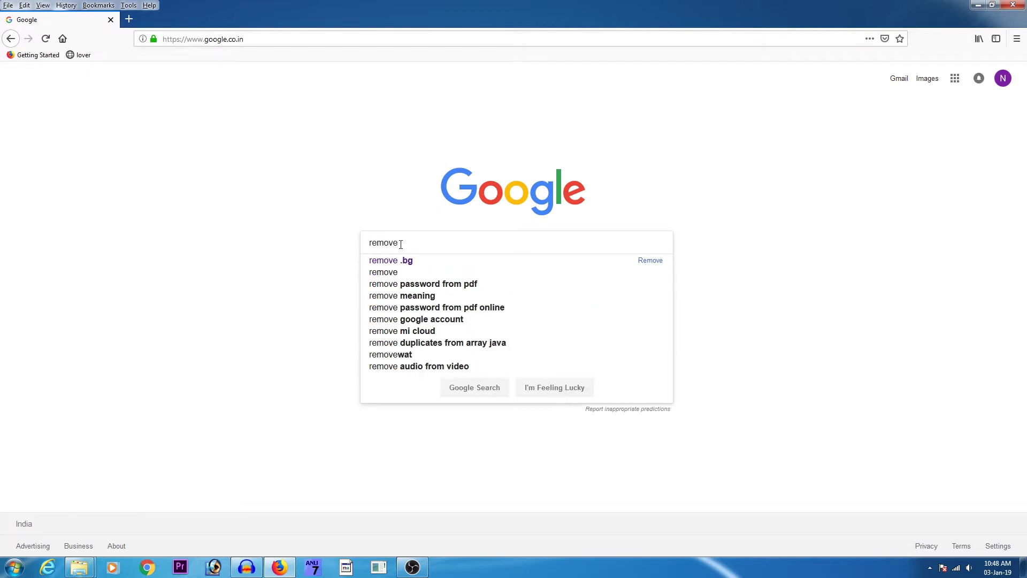
{"action": "key", "text": "Down"}
{"action": "key", "text": "Return"}
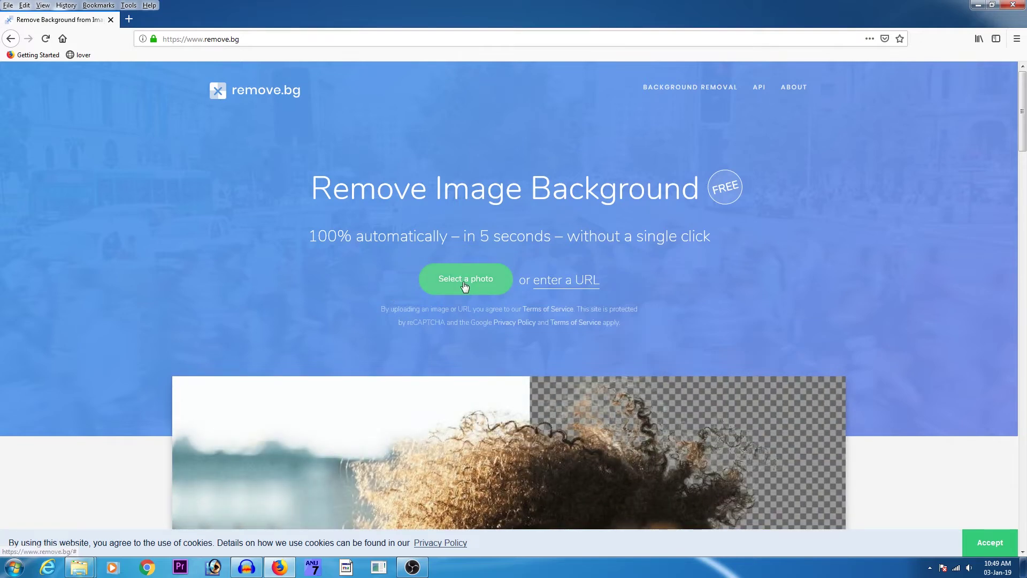
Upload 1.jpg to remove.bg and save its background-free cutout as 1-removebg.png.
{"action": "left_click", "coordinate": [464, 283]}
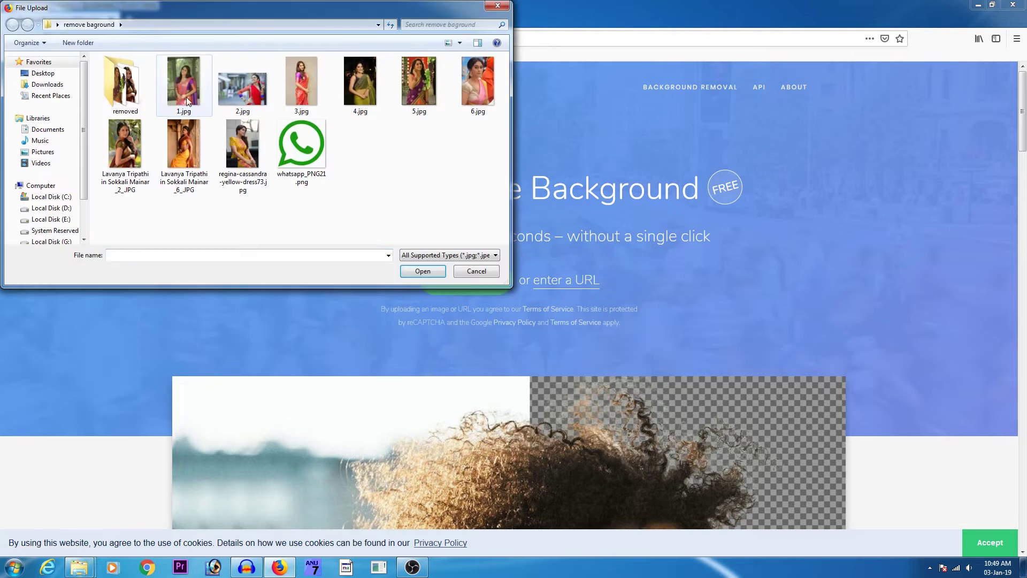
{"action": "double_click", "coordinate": [183, 86]}
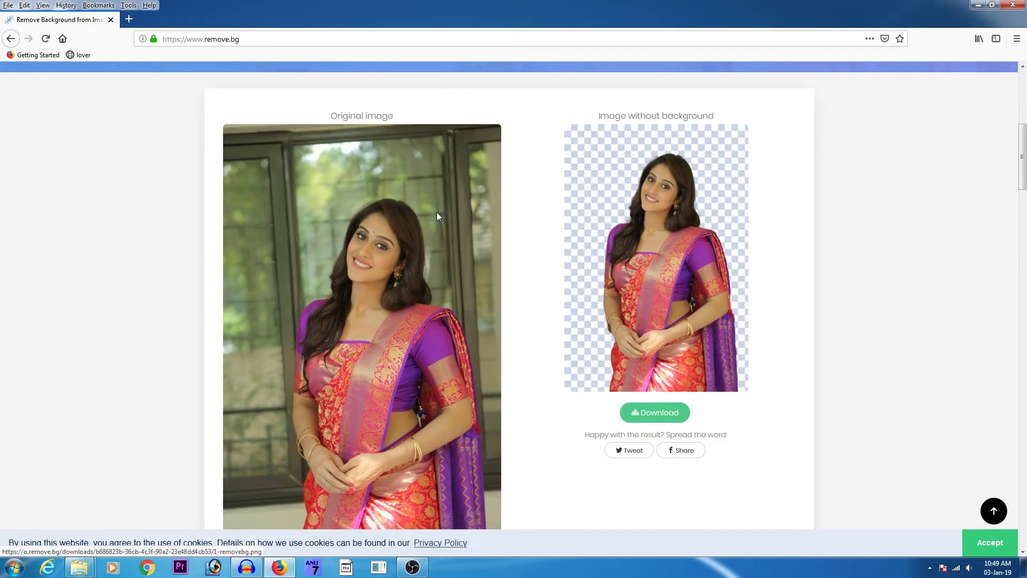
{"action": "left_click", "coordinate": [669, 418]}
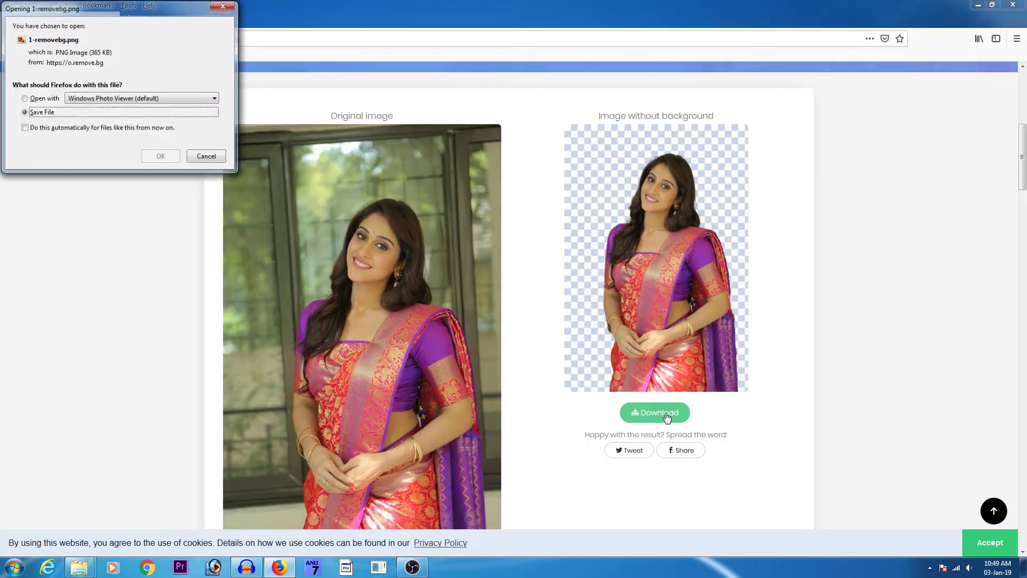
{"action": "left_click", "coordinate": [160, 156]}
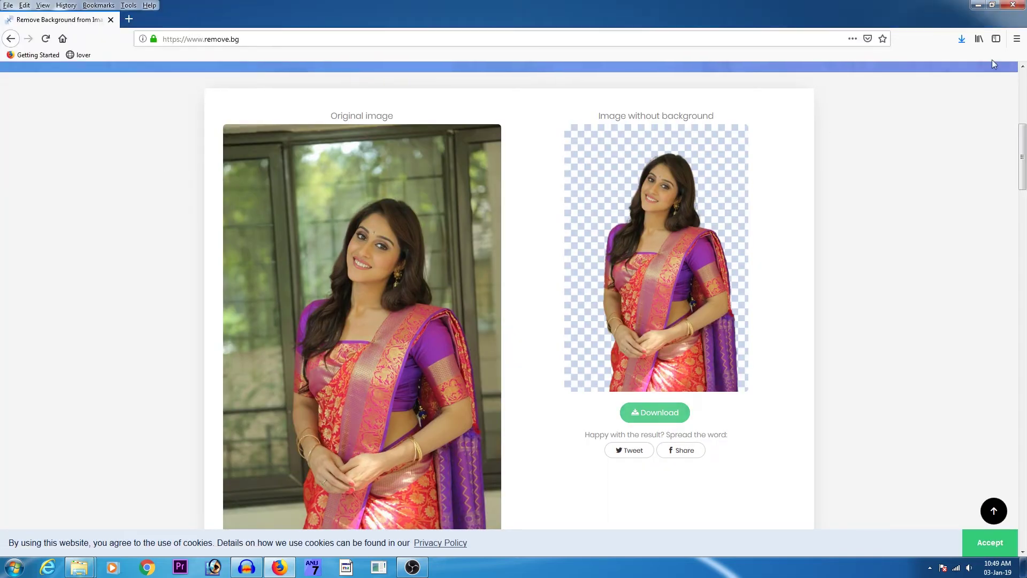
{"action": "left_click", "coordinate": [961, 39]}
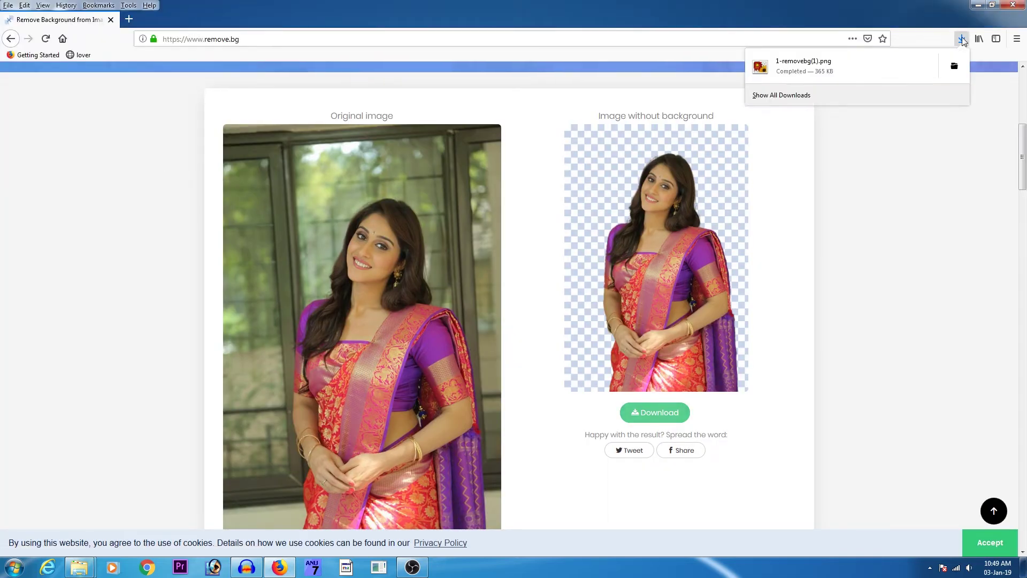
Open 1-removebg(1).png in Windows Photo Viewer and zoom in and out on the cutout.
{"action": "left_click", "coordinate": [797, 71]}
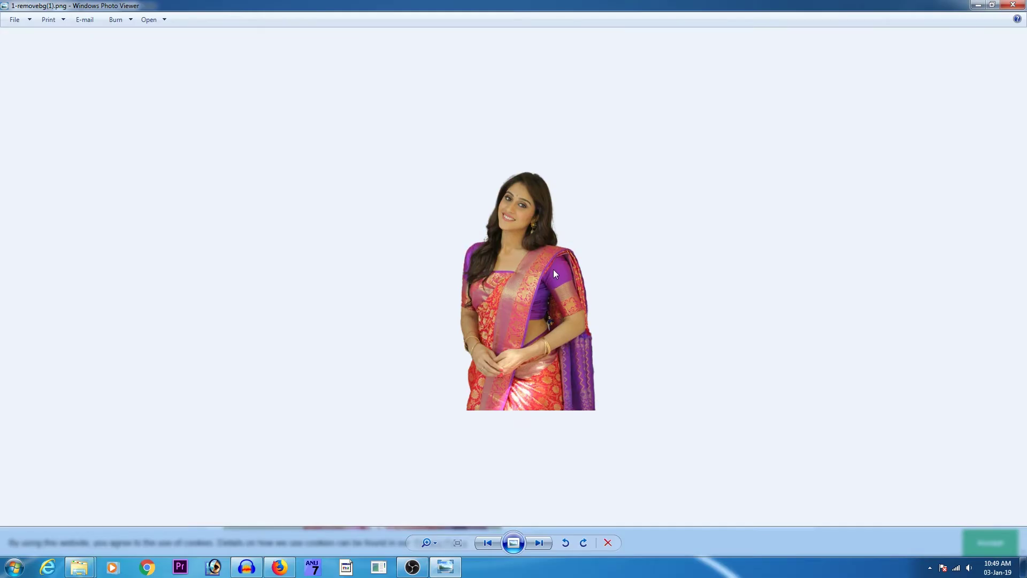
{"action": "scroll", "coordinate": [523, 329], "scroll_direction": "up", "scroll_amount": 4}
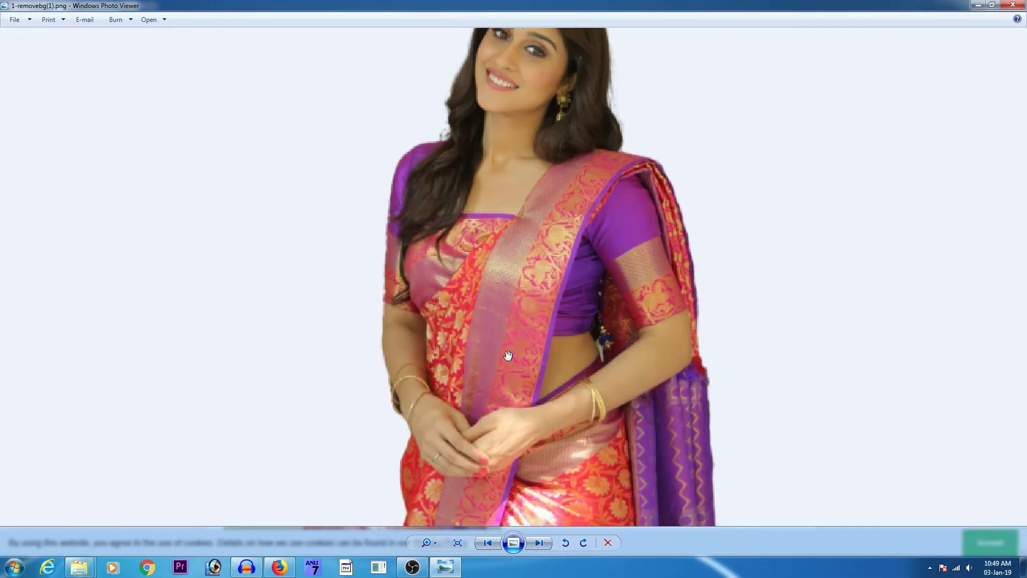
{"action": "scroll", "coordinate": [534, 257], "scroll_direction": "down", "scroll_amount": 4}
{"action": "scroll", "coordinate": [514, 149], "scroll_direction": "up", "scroll_amount": 4}
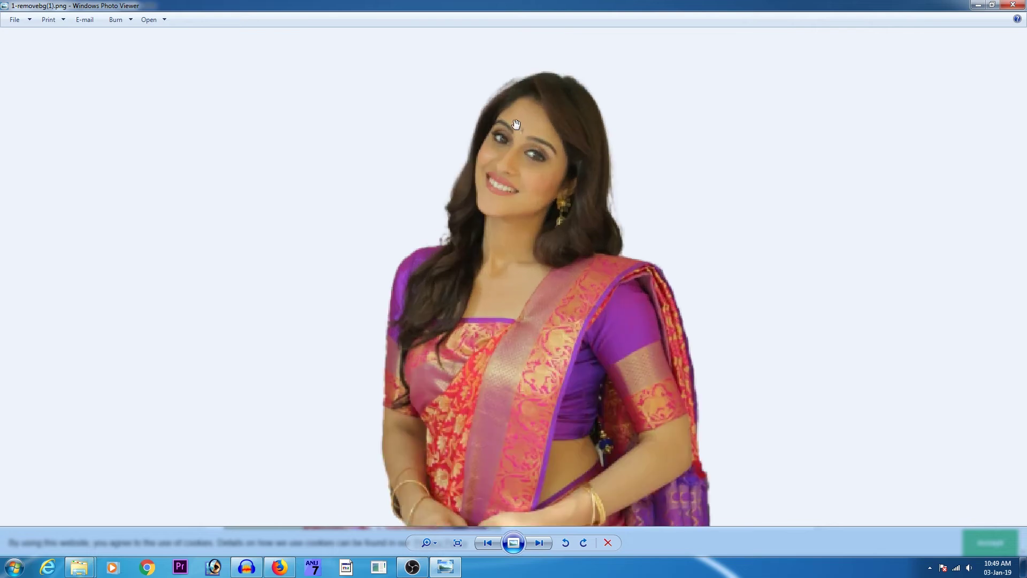
{"action": "scroll", "coordinate": [564, 252], "scroll_direction": "down", "scroll_amount": 4}
{"action": "scroll", "coordinate": [623, 397], "scroll_direction": "up", "scroll_amount": 3}
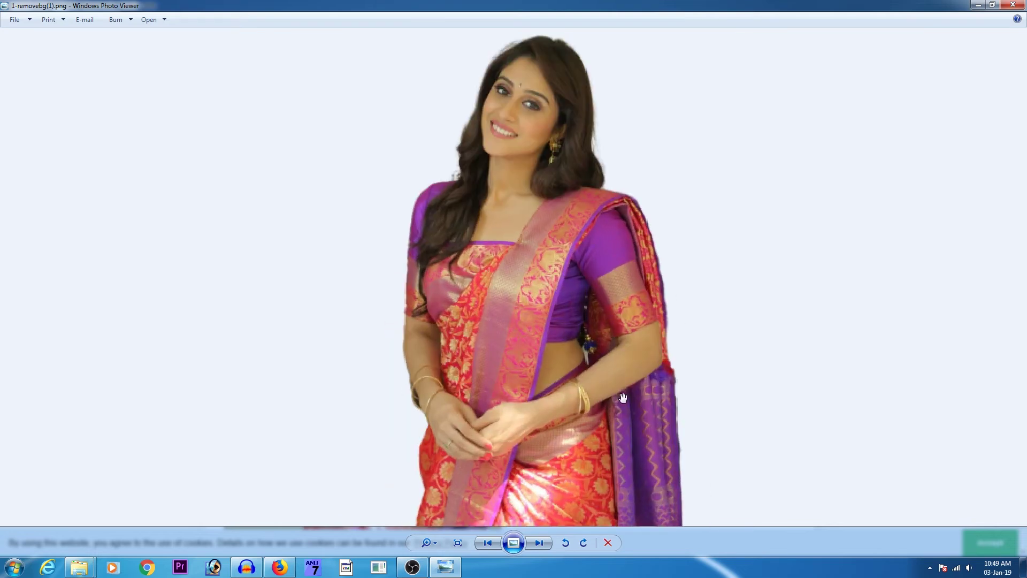
{"action": "scroll", "coordinate": [648, 392], "scroll_direction": "up", "scroll_amount": 1}
{"action": "scroll", "coordinate": [689, 318], "scroll_direction": "down", "scroll_amount": 1}
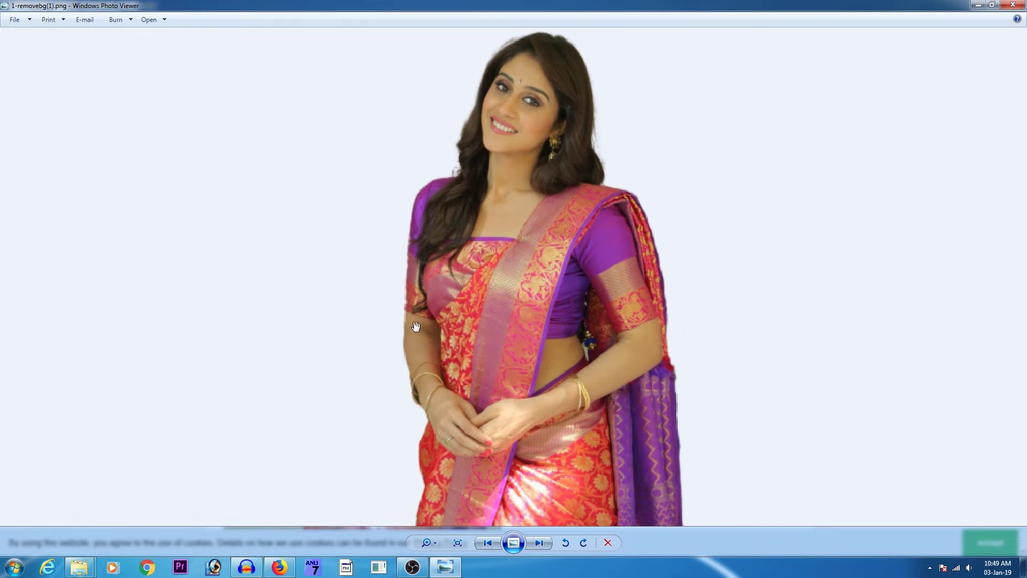
{"action": "scroll", "coordinate": [416, 326], "scroll_direction": "down", "scroll_amount": 1}
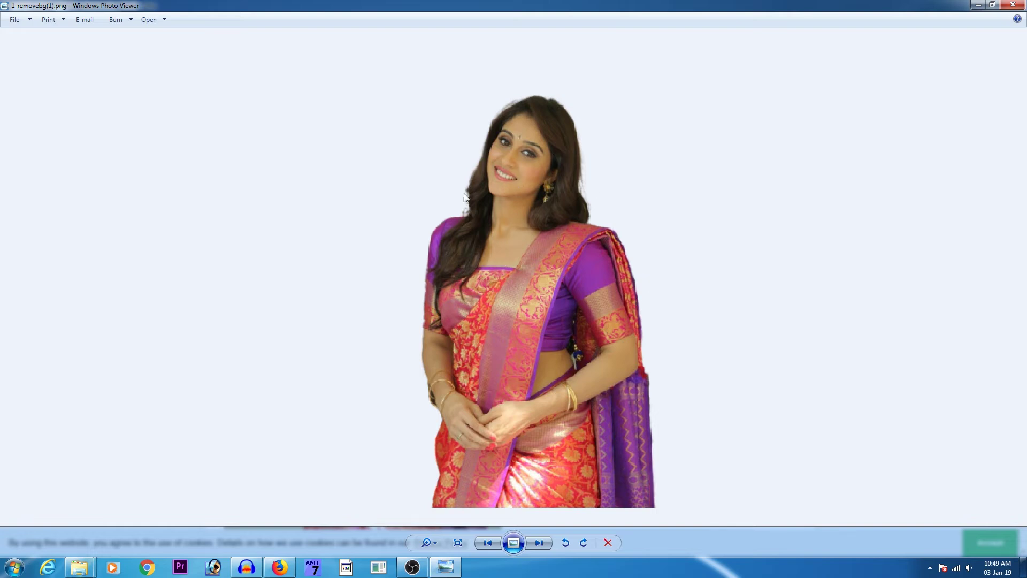
{"action": "scroll", "coordinate": [509, 111], "scroll_direction": "up", "scroll_amount": 2}
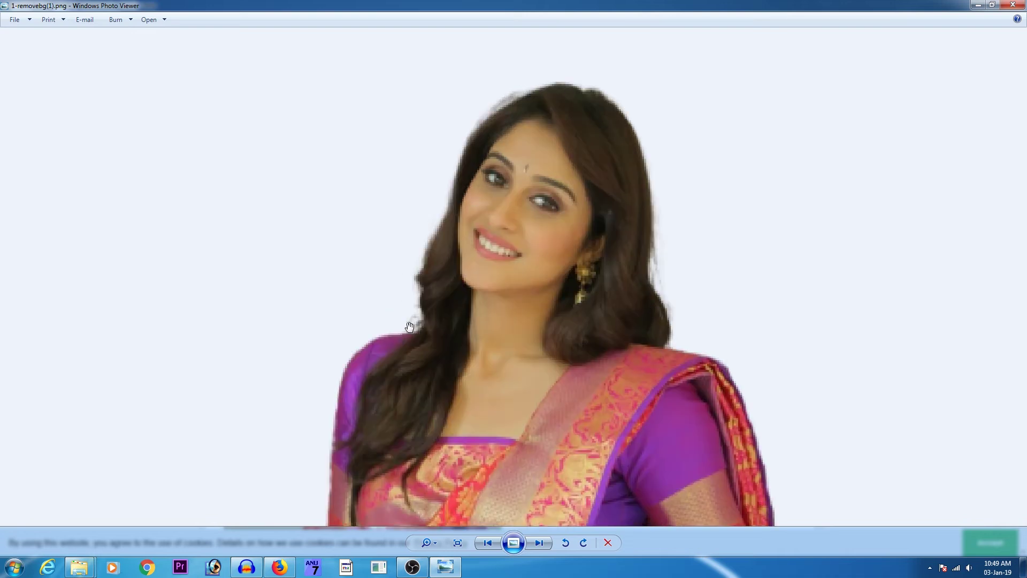
{"action": "scroll", "coordinate": [588, 155], "scroll_direction": "down", "scroll_amount": 2}
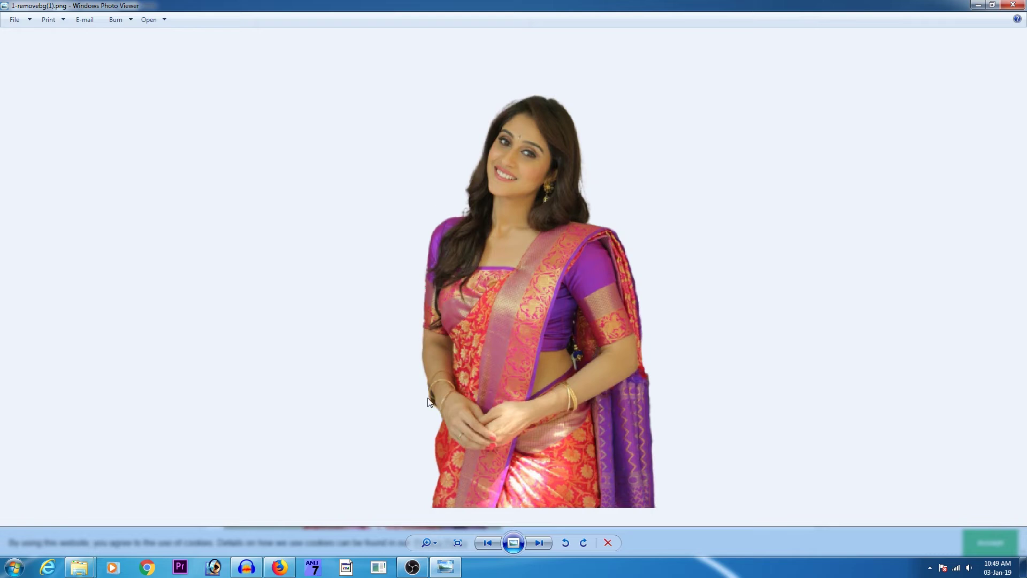
{"action": "scroll", "coordinate": [439, 409], "scroll_direction": "up", "scroll_amount": 2}
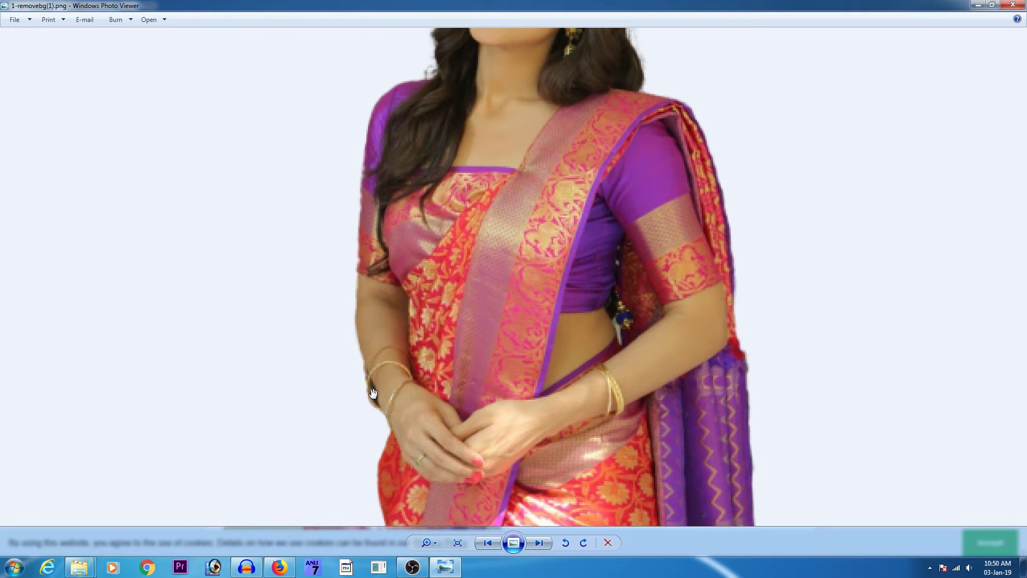
{"action": "scroll", "coordinate": [374, 393], "scroll_direction": "down", "scroll_amount": 3}
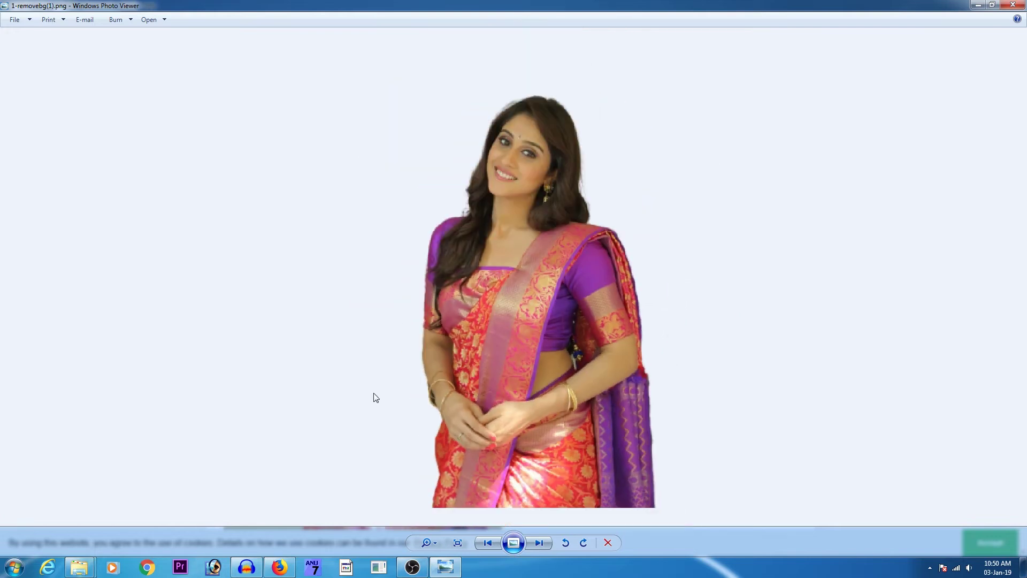
Close the viewer, upload the next portrait to remove.bg and save its cutout.
{"action": "left_click", "coordinate": [1012, 4]}
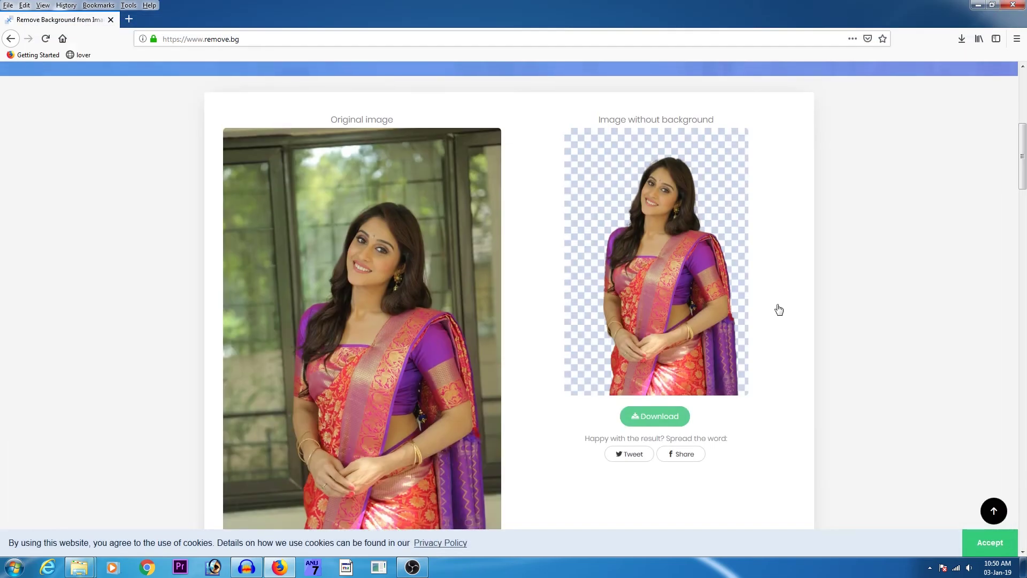
{"action": "scroll", "coordinate": [777, 307], "scroll_direction": "up", "scroll_amount": 6}
{"action": "left_click", "coordinate": [466, 278]}
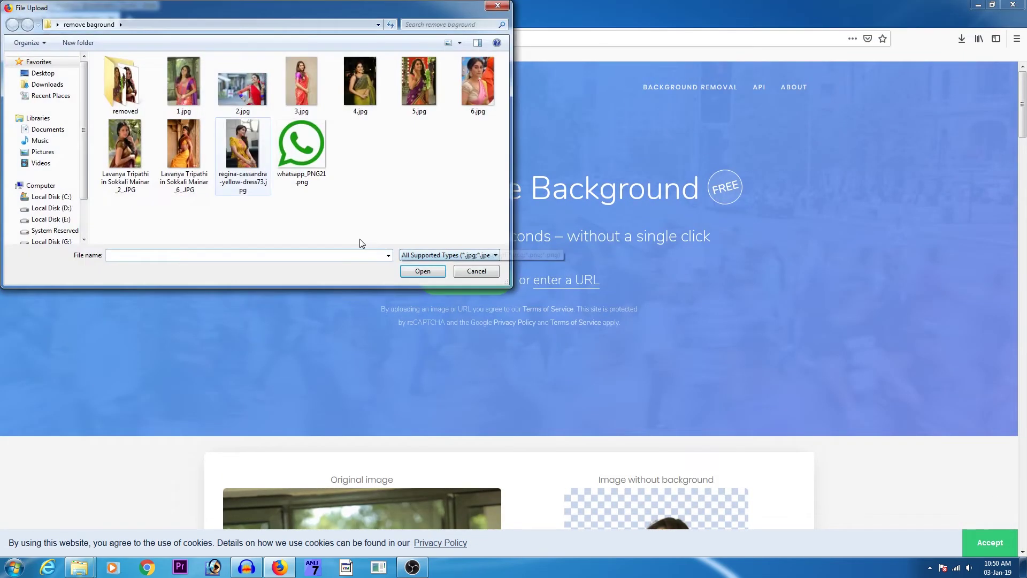
{"action": "left_click", "coordinate": [242, 86]}
{"action": "double_click", "coordinate": [242, 86]}
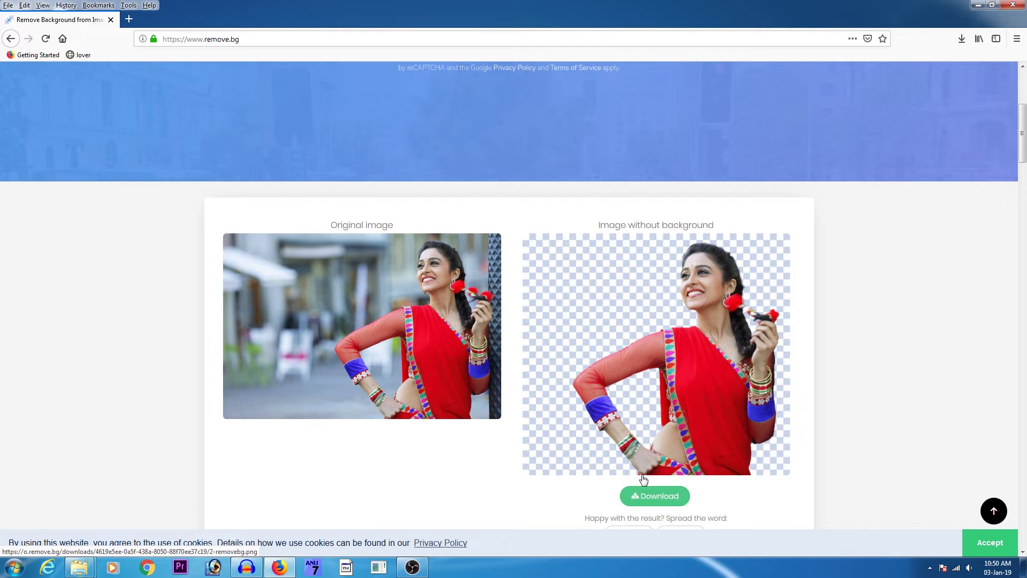
{"action": "left_click", "coordinate": [658, 498]}
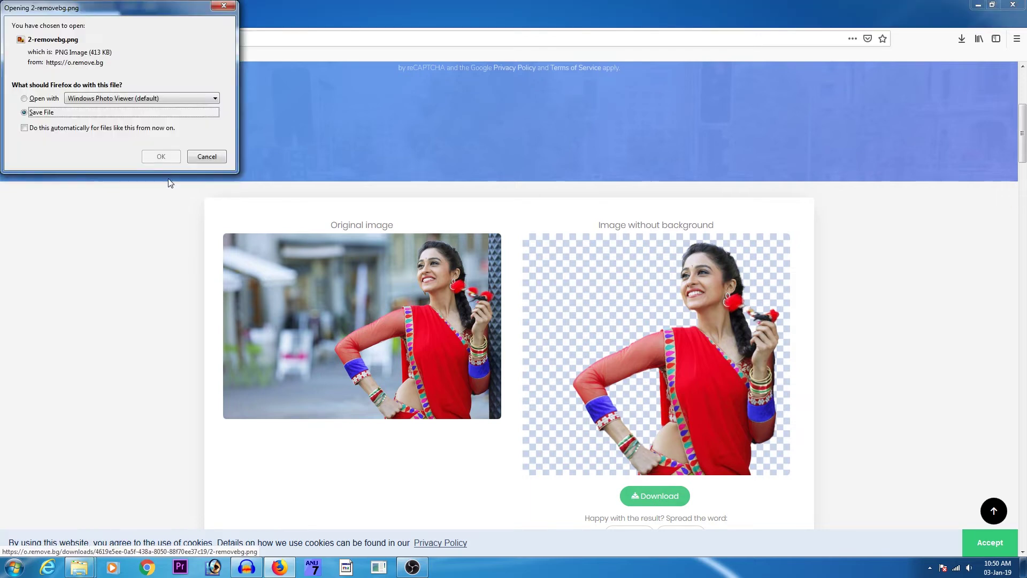
{"action": "key", "text": "Return"}
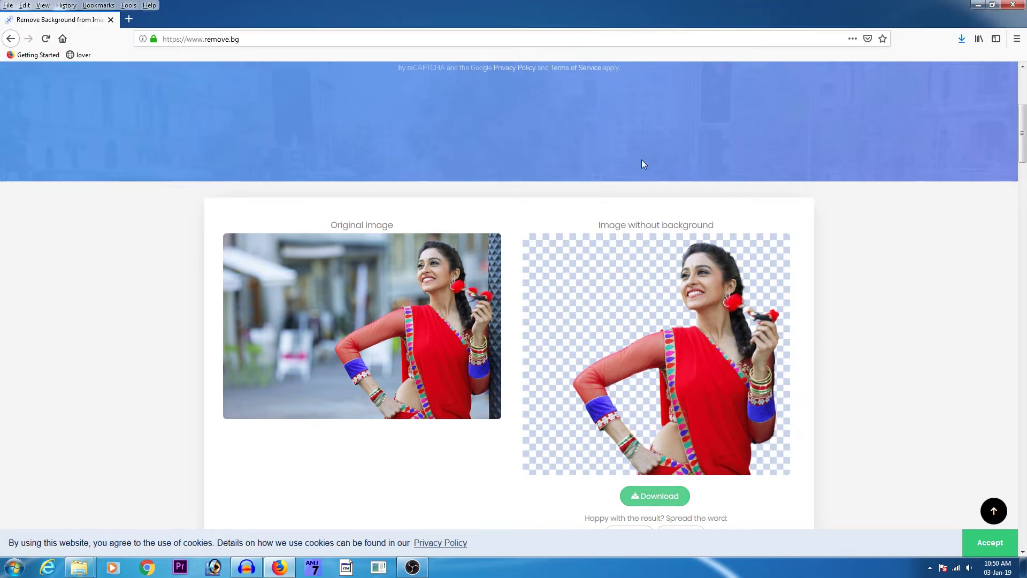
View 2-removebg.png from the downloads list, then close Photo Viewer.
{"action": "left_click", "coordinate": [961, 39]}
{"action": "right_click", "coordinate": [853, 75]}
{"action": "left_click", "coordinate": [790, 68]}
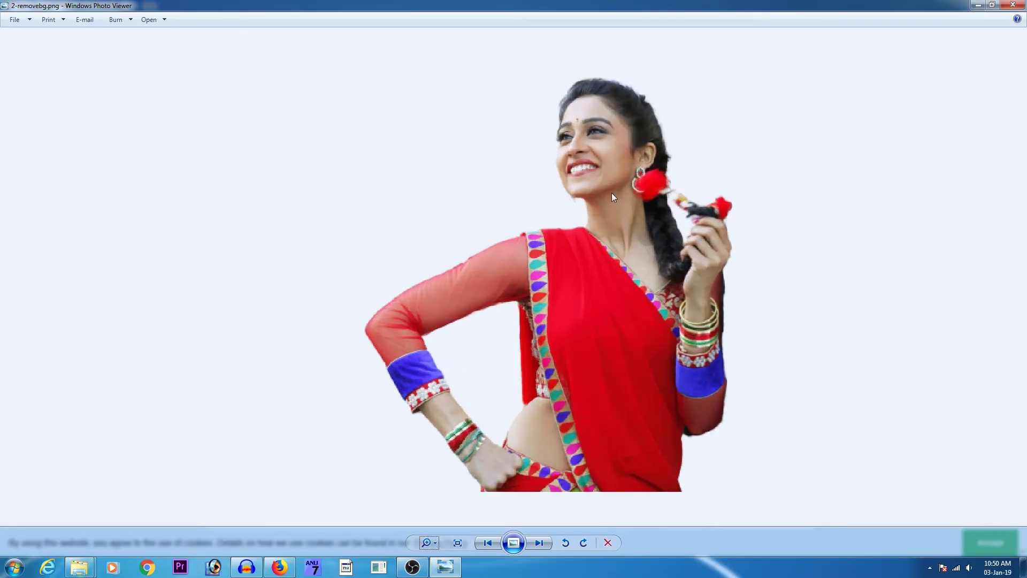
{"action": "left_click", "coordinate": [1013, 5]}
{"action": "scroll", "coordinate": [535, 291], "scroll_direction": "up", "scroll_amount": 5}
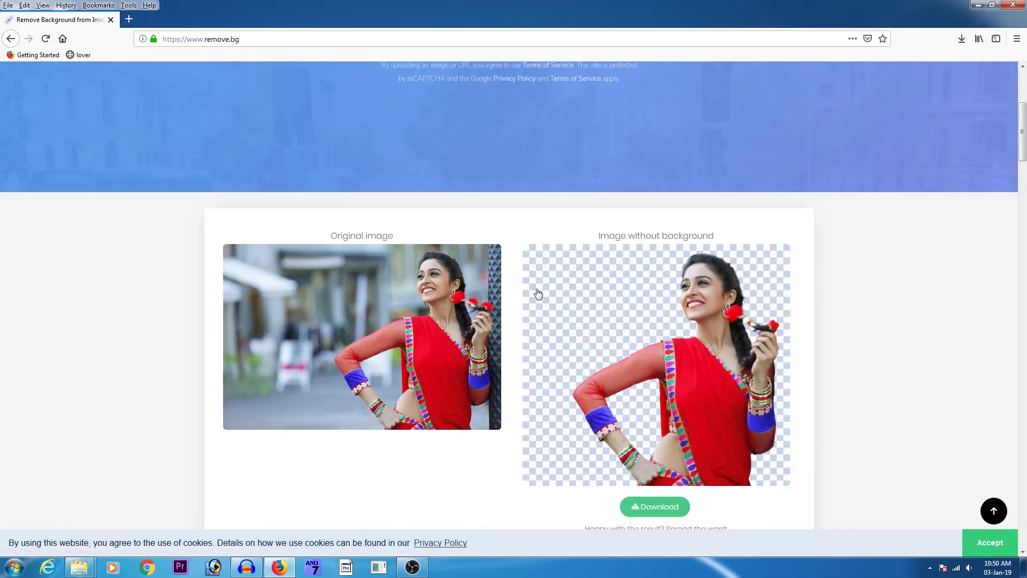
Upload 5.jpg from the File Upload dialog to remove.bg.
{"action": "left_click", "coordinate": [466, 284]}
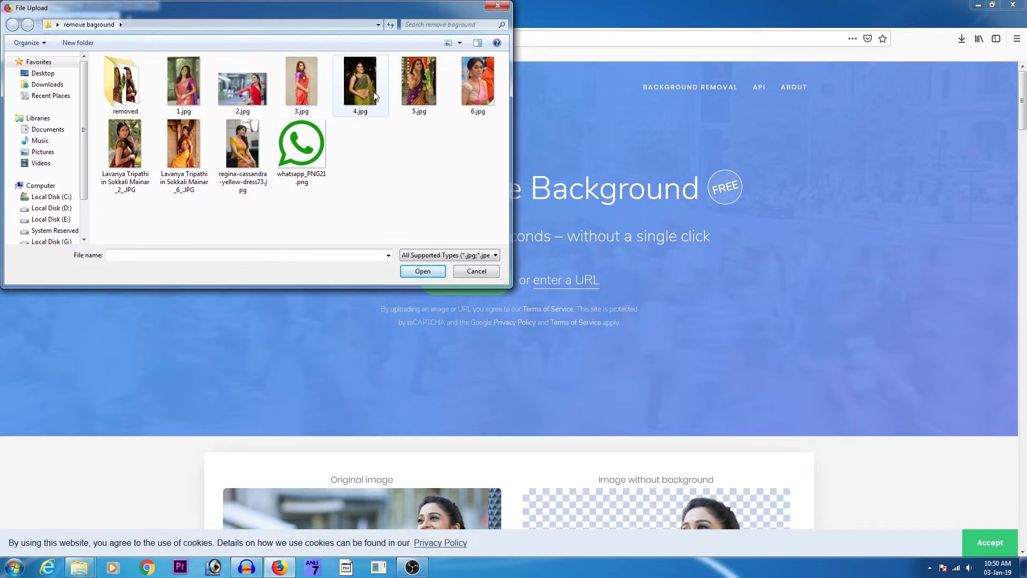
{"action": "left_click", "coordinate": [422, 92]}
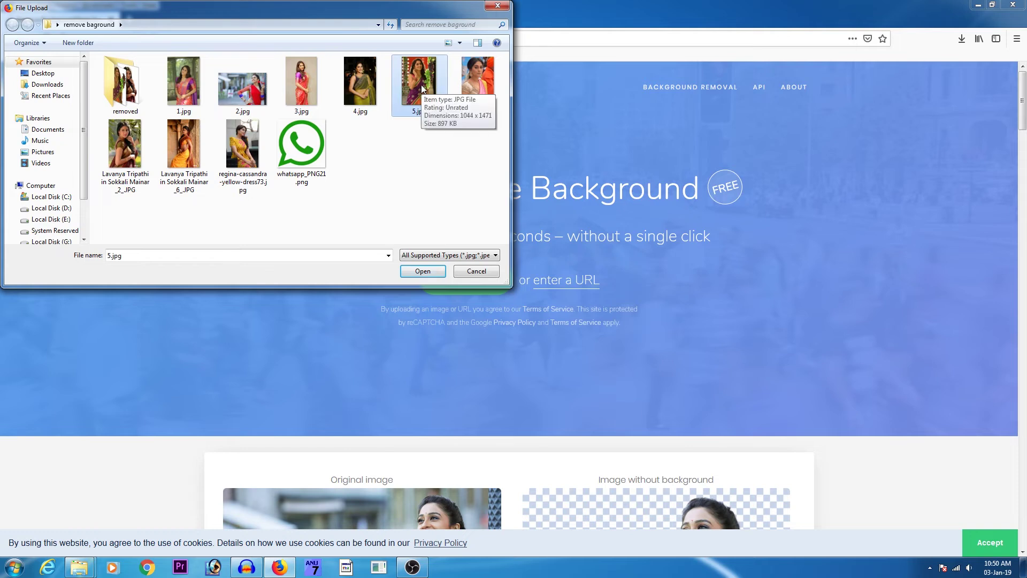
{"action": "double_click", "coordinate": [421, 84]}
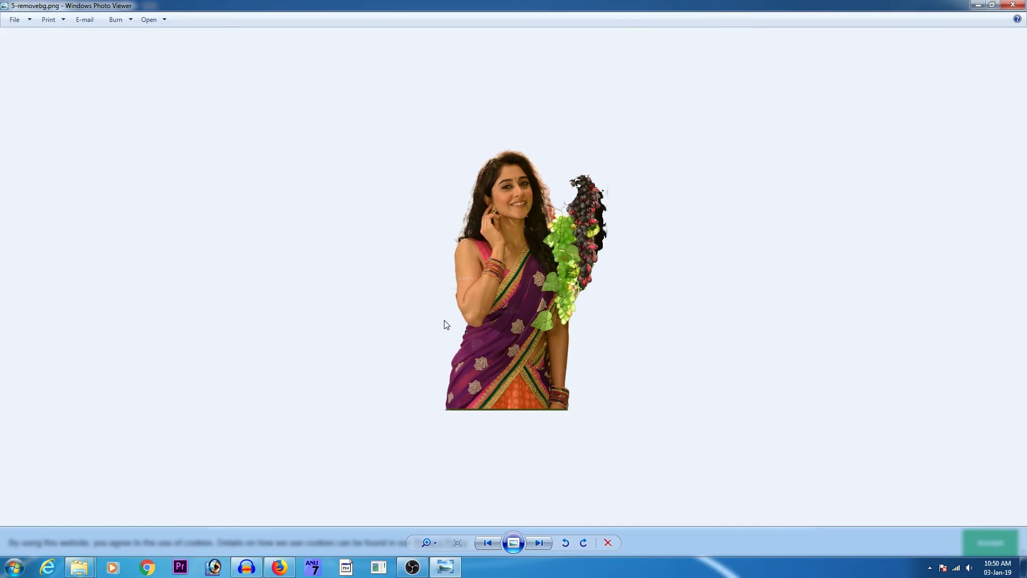
Zoom in on the 5-removebg.png cutout to inspect its edges.
{"action": "scroll", "coordinate": [571, 272], "scroll_direction": "up", "scroll_amount": 3}
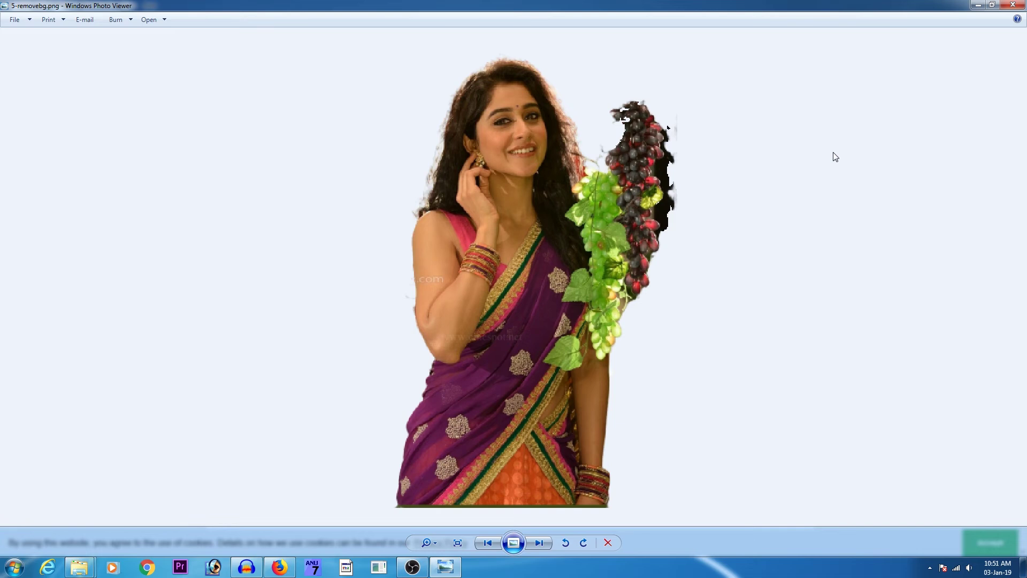
Minimize Photo Viewer, then select and preview the _2_ portrait full size in the file picker.
{"action": "left_click", "coordinate": [977, 8]}
{"action": "left_click", "coordinate": [466, 280]}
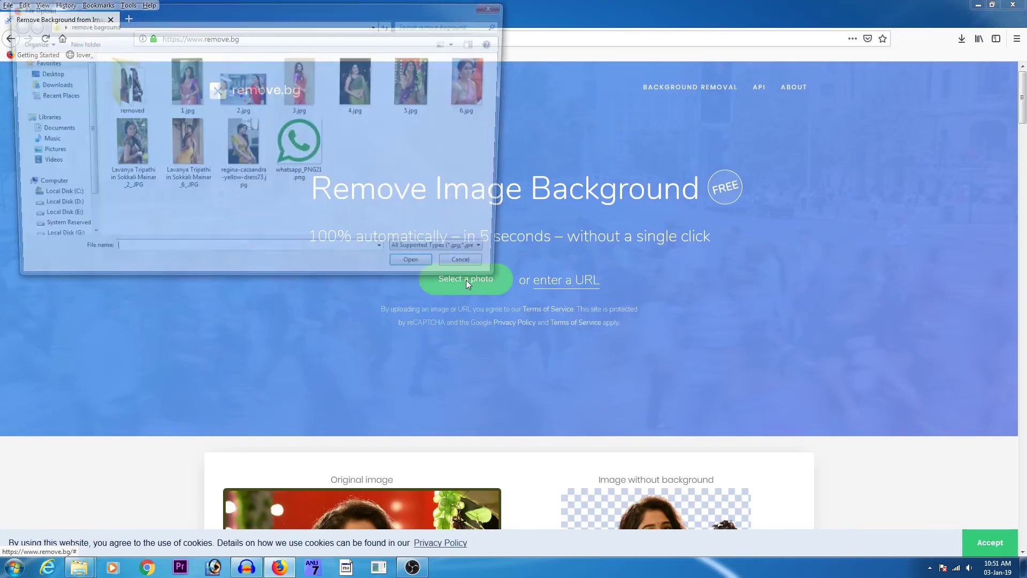
{"action": "left_click", "coordinate": [129, 149]}
{"action": "right_click", "coordinate": [128, 151]}
{"action": "left_click", "coordinate": [155, 161]}
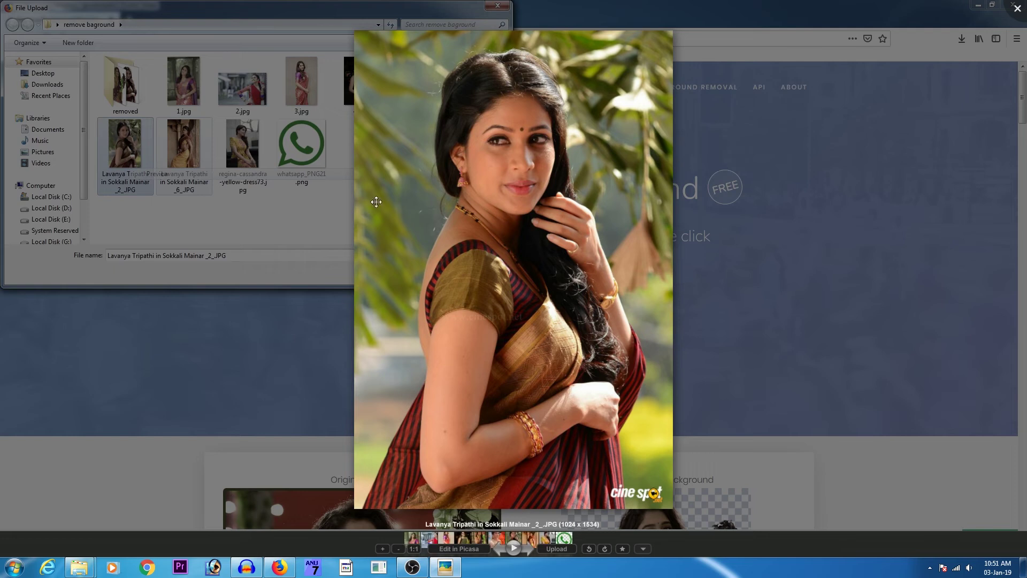
{"action": "left_click", "coordinate": [1016, 8]}
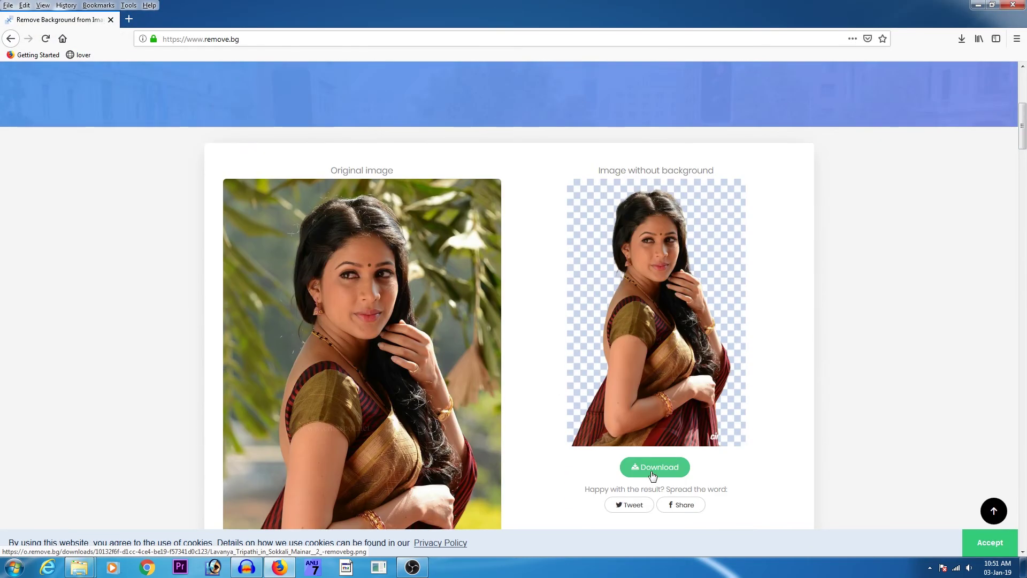
Process the _2_ portrait, save its PNG cutout, view it, then close Photo Viewer.
{"action": "left_click", "coordinate": [655, 467]}
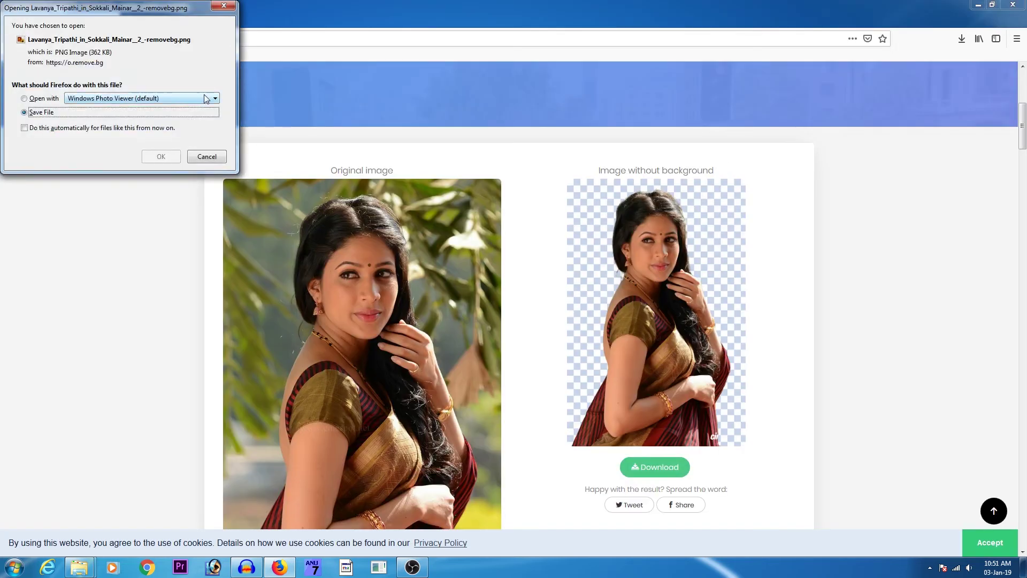
{"action": "key", "text": "Return"}
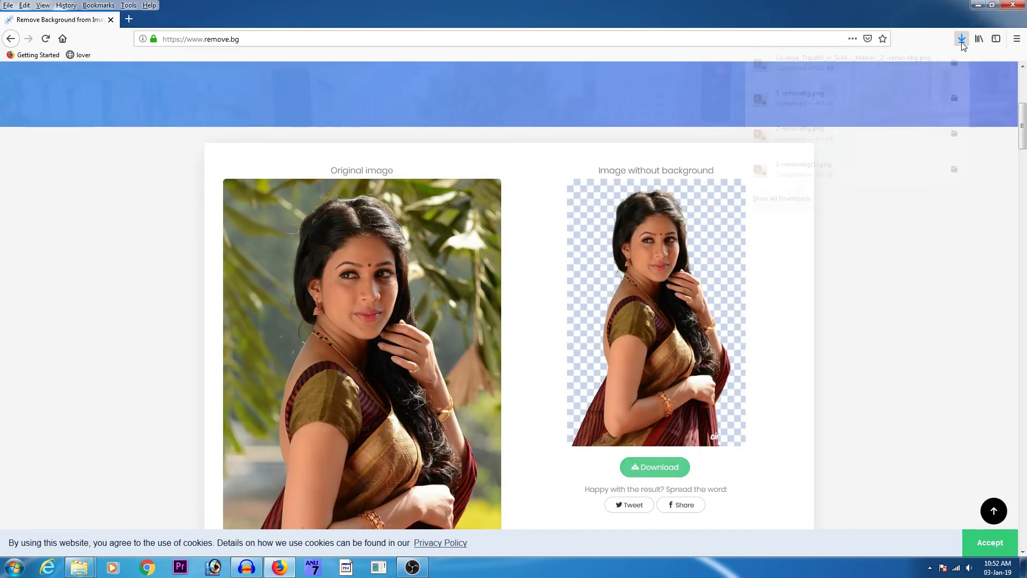
{"action": "left_click", "coordinate": [808, 70]}
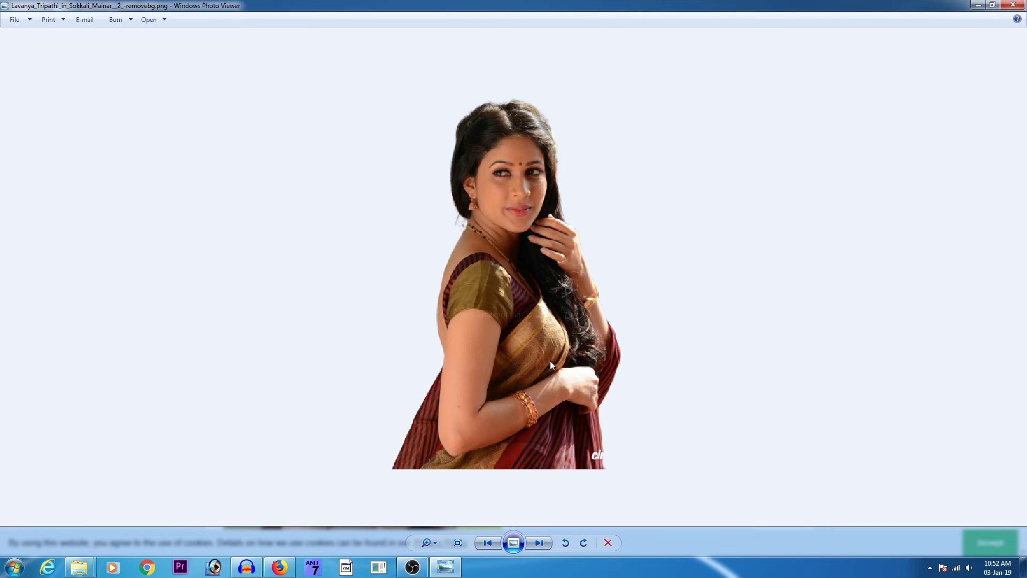
{"action": "left_click", "coordinate": [1013, 5]}
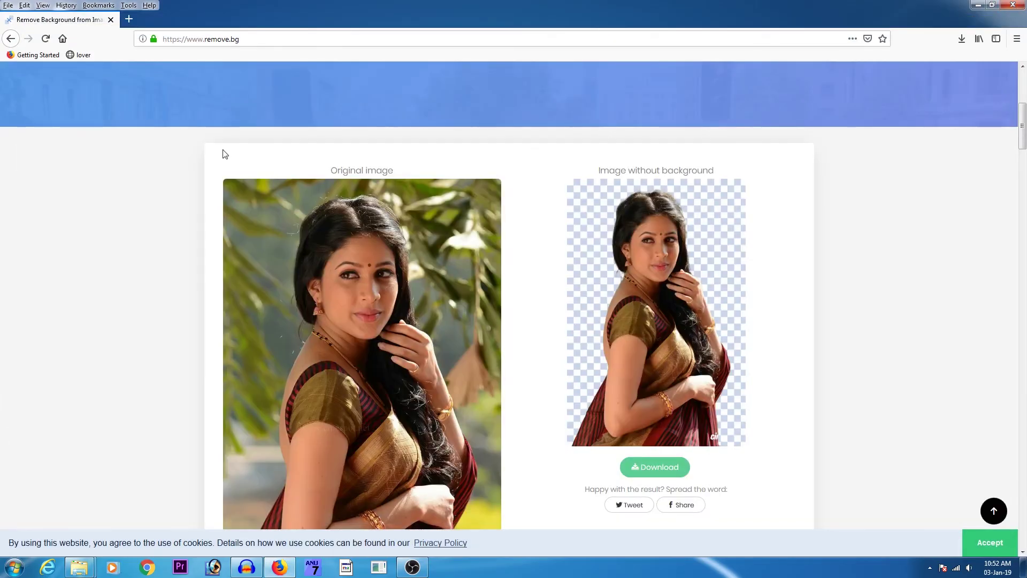
{"action": "scroll", "coordinate": [460, 170], "scroll_direction": "up", "scroll_amount": 2}
Select and upload the _6_ portrait to remove.bg.
{"action": "scroll", "coordinate": [459, 170], "scroll_direction": "up", "scroll_amount": 3}
{"action": "left_click", "coordinate": [465, 278]}
{"action": "left_click", "coordinate": [185, 153]}
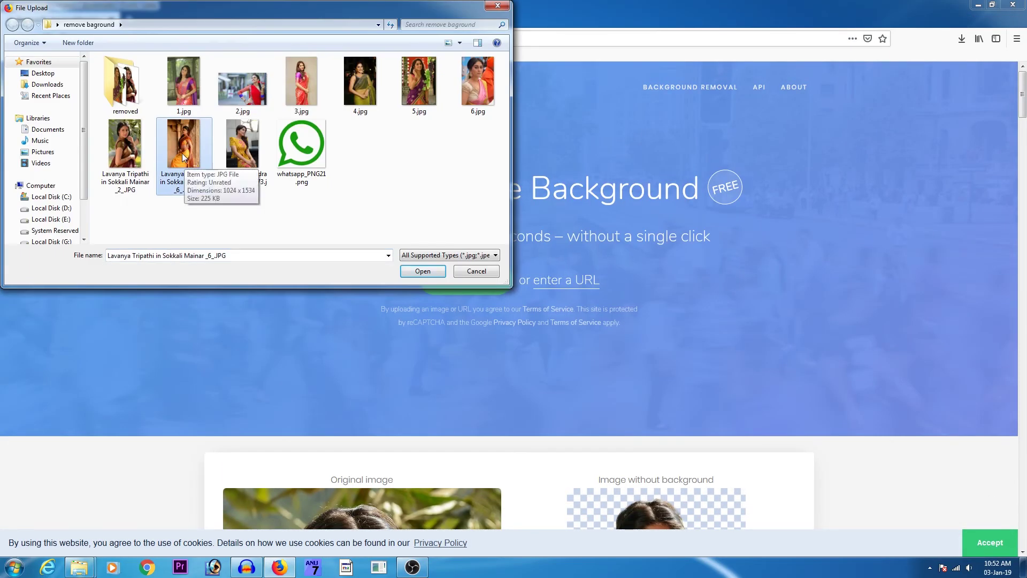
{"action": "left_click", "coordinate": [422, 271]}
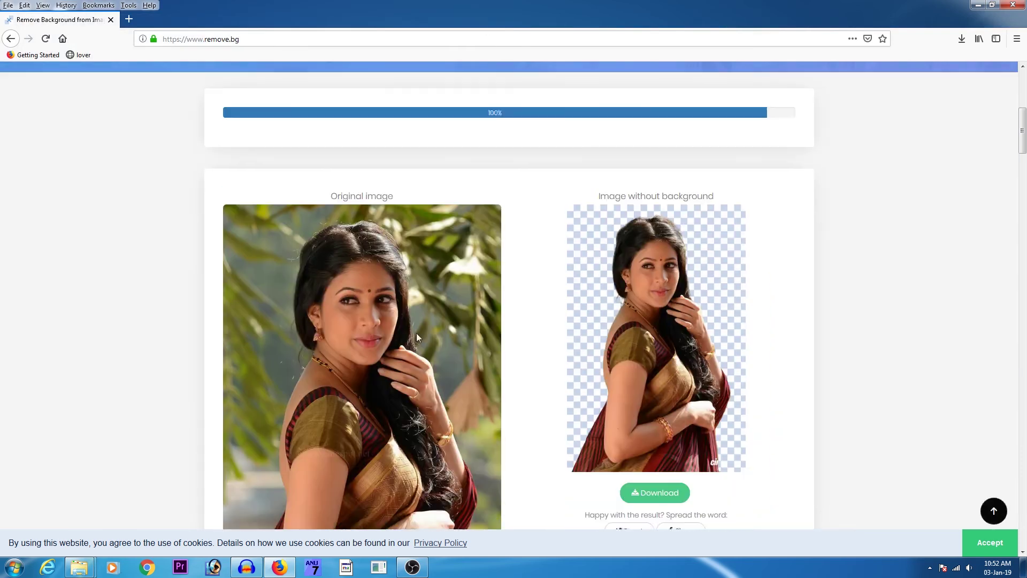
Download the _6_ background-free cutout and open it in Windows Photo Viewer.
{"action": "scroll", "coordinate": [425, 312], "scroll_direction": "up", "scroll_amount": 5}
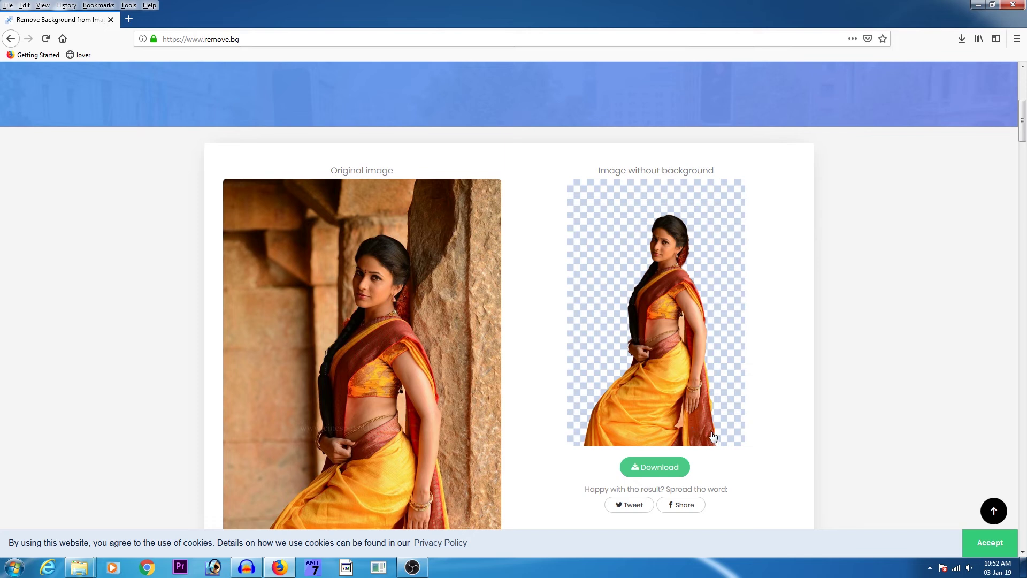
{"action": "scroll", "coordinate": [679, 366], "scroll_direction": "down", "scroll_amount": 2}
{"action": "left_click", "coordinate": [649, 355]}
{"action": "left_click", "coordinate": [962, 38]}
{"action": "left_click", "coordinate": [824, 77]}
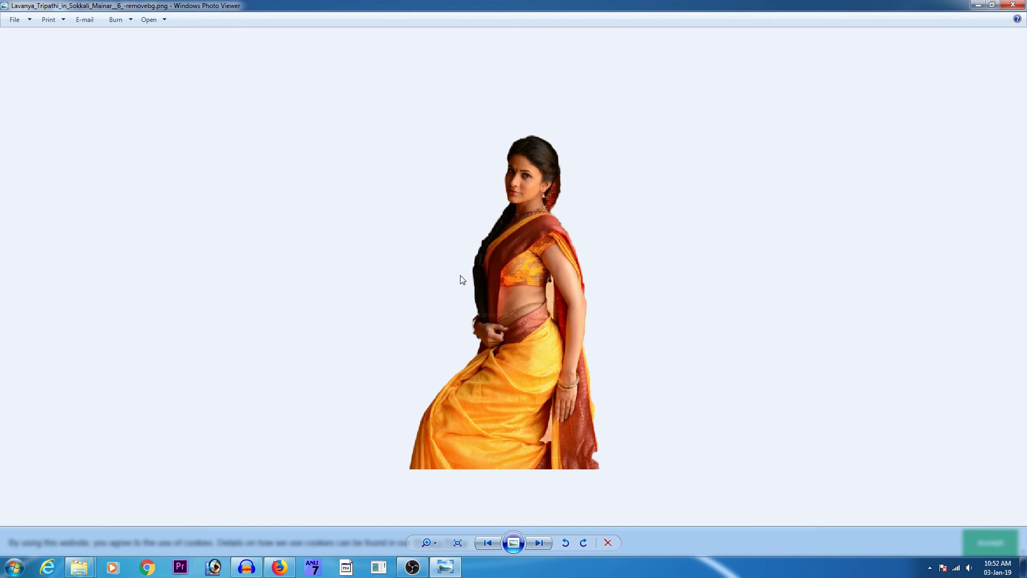
Close Photo Viewer and scroll remove.bg to the yellow-sari portrait's cutout.
{"action": "left_click", "coordinate": [1013, 4]}
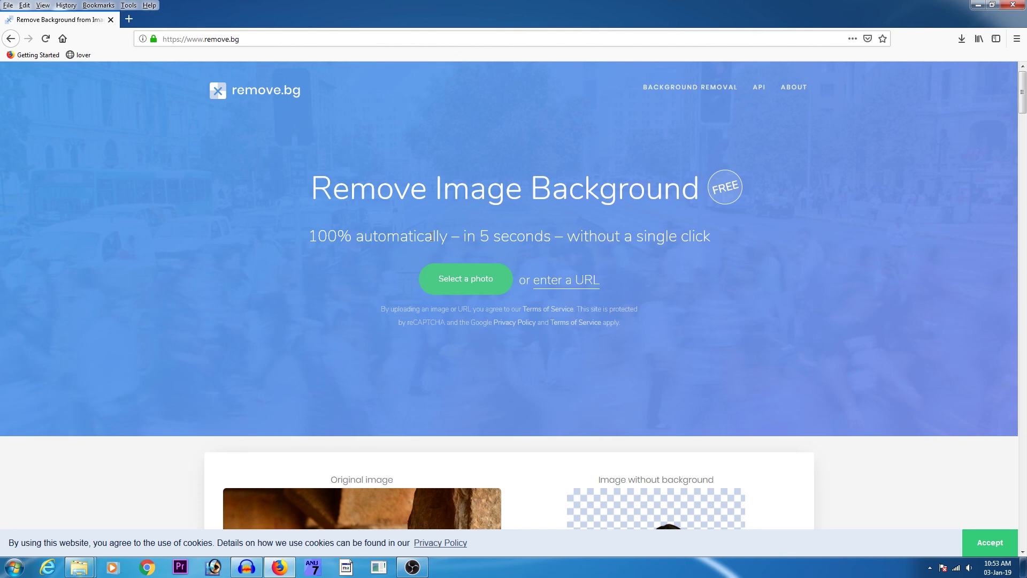
{"action": "scroll", "coordinate": [448, 271], "scroll_direction": "down", "scroll_amount": 6}
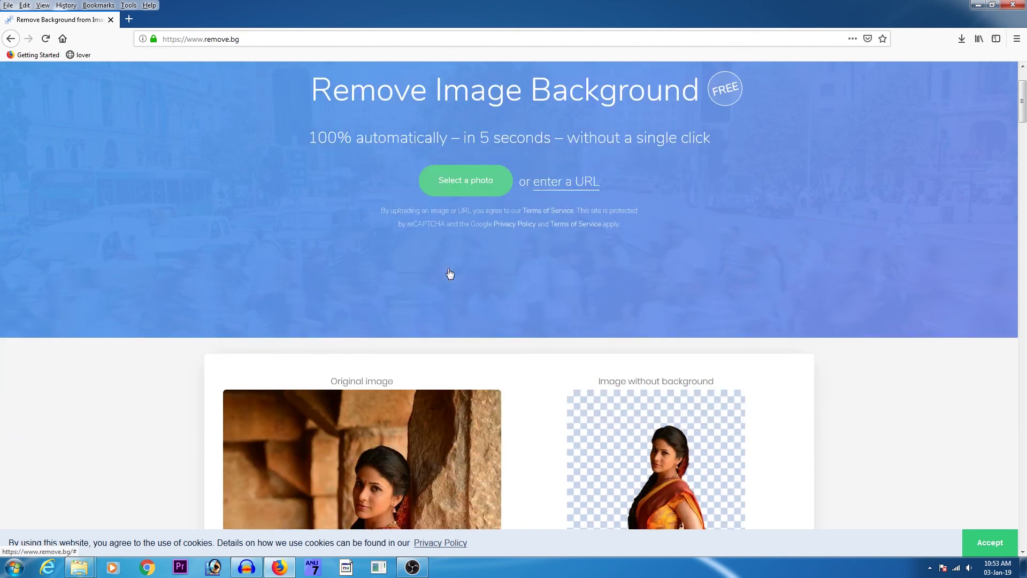